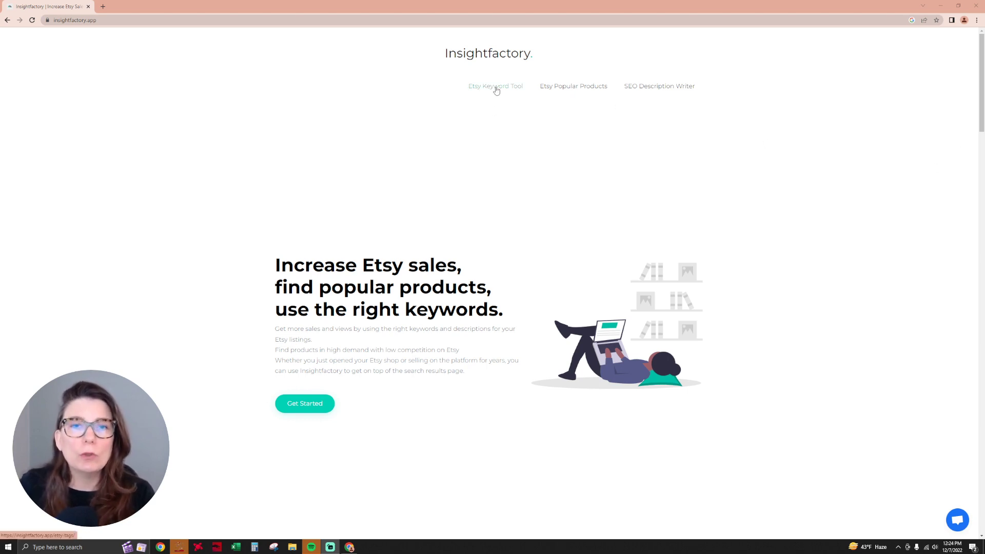
# - Open the Etsy Keyword Tool and expand the Best Selling Items categories in the sidebar
pyautogui.click(496, 88)
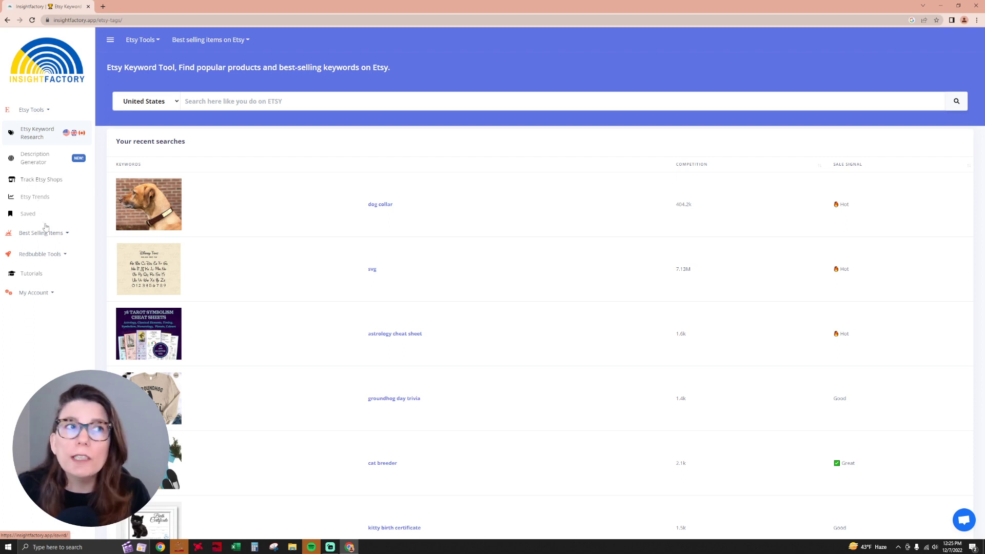
pyautogui.click(67, 234)
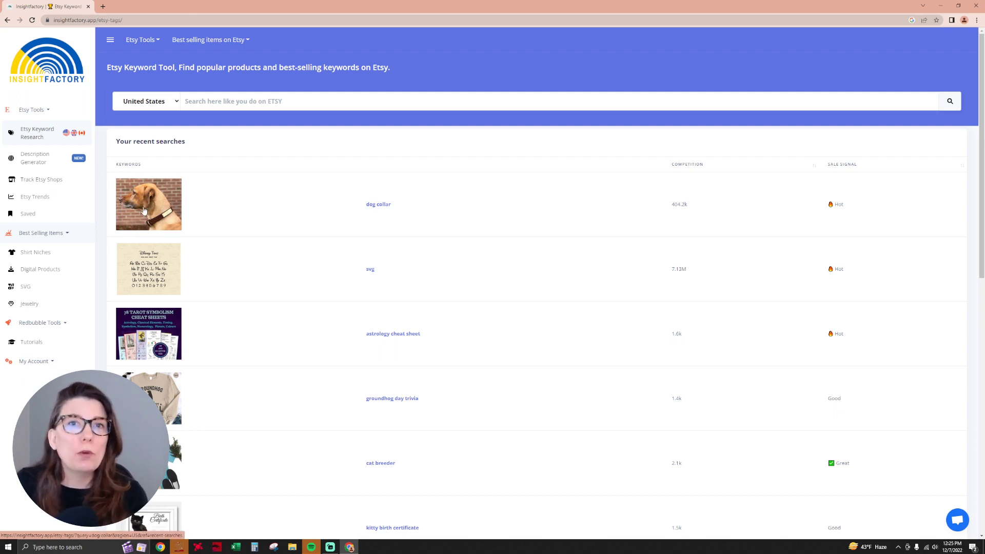
# - Search for 'dog collar' and check the first listing's release date in the results table
pyautogui.click(242, 102)
pyautogui.write('dog collar')
pyautogui.press('Return')
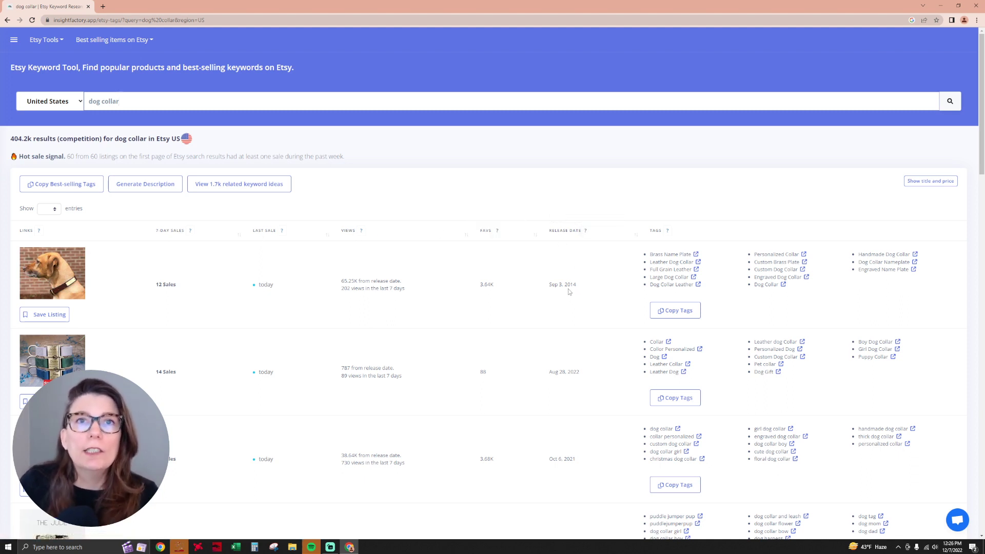
pyautogui.moveTo(577, 288); pyautogui.dragTo(545, 292)
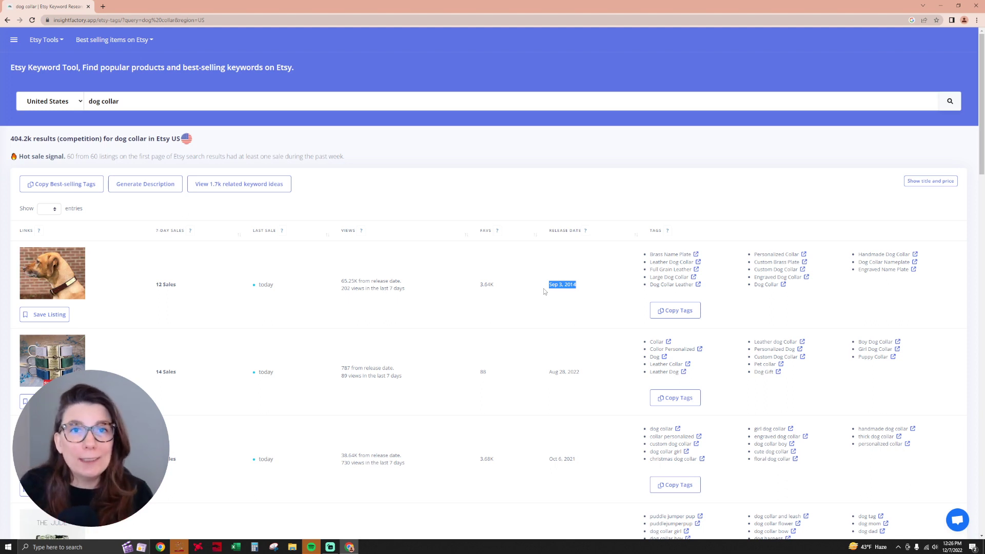
# - Sort the dog collar listings by 7-Day Sales, highest first
pyautogui.click(177, 232)
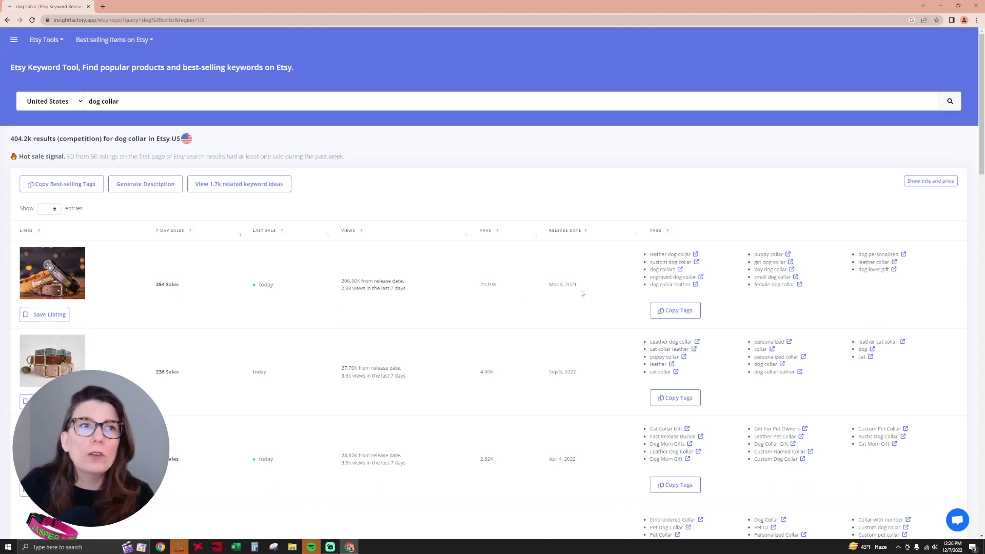
# - Open the top-selling Personalized Leather Dog Collar on Etsy and note its $9.90 price
pyautogui.click(76, 286)
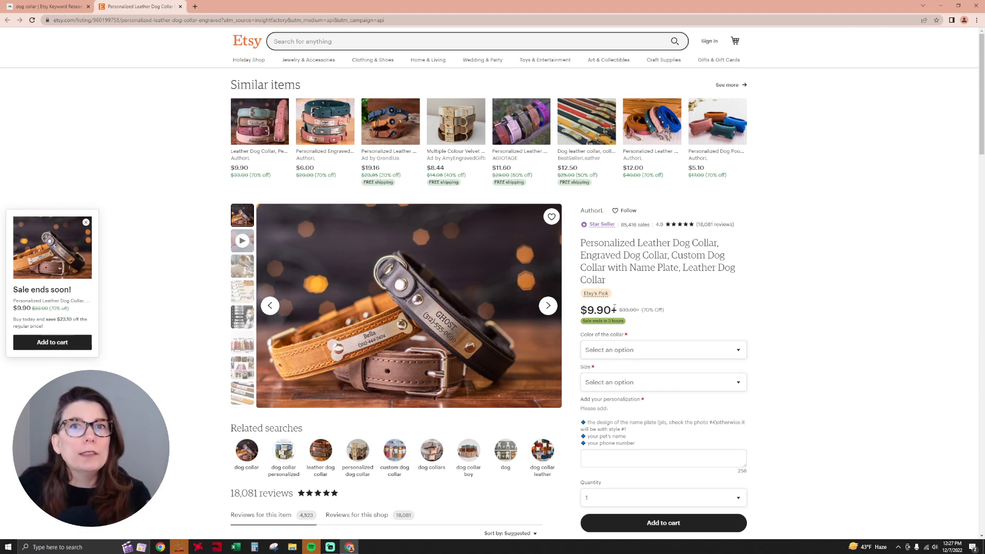
pyautogui.moveTo(612, 309); pyautogui.dragTo(583, 308)
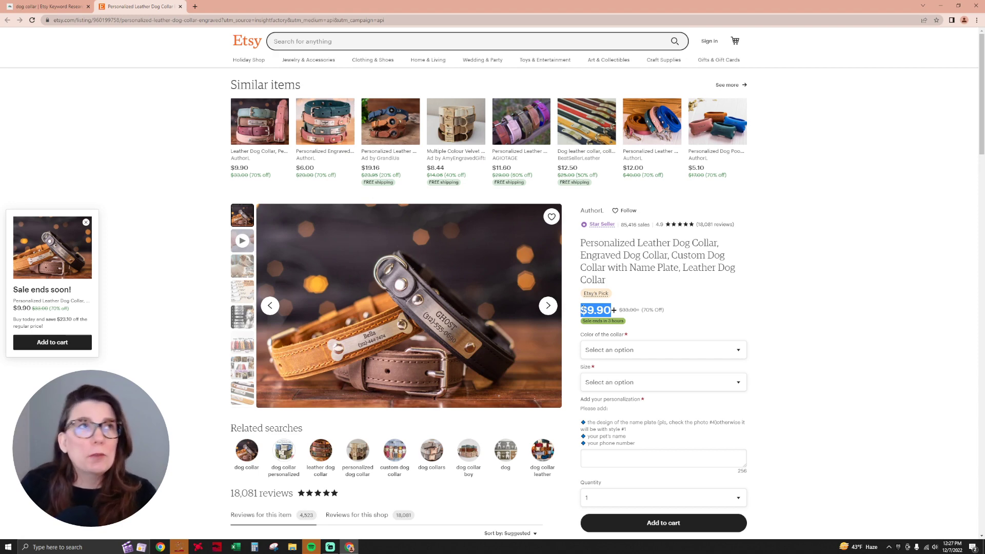
# - Back in Insightfactory, sort dog collar results by Release Date, newest (Nov 13, 2022) first
pyautogui.click(46, 6)
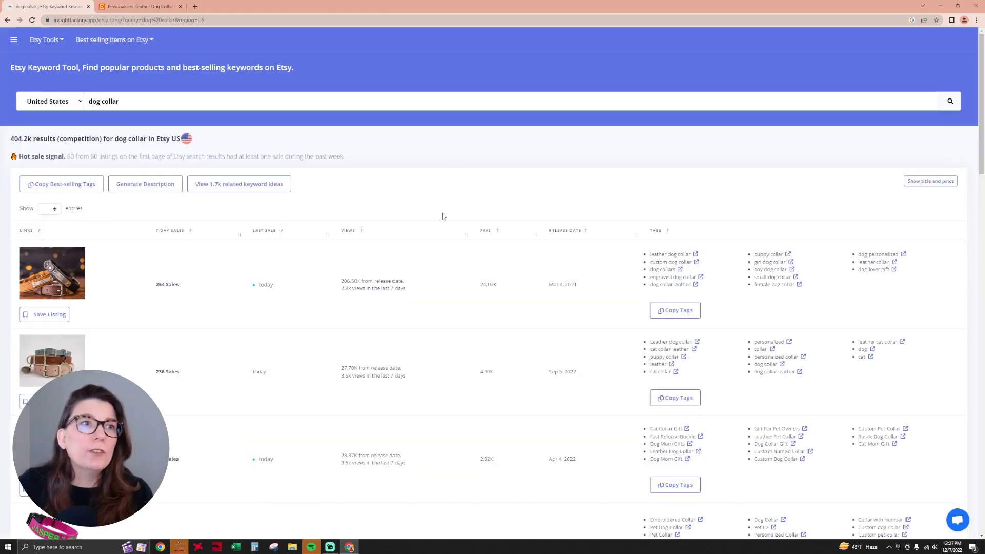
pyautogui.click(568, 238)
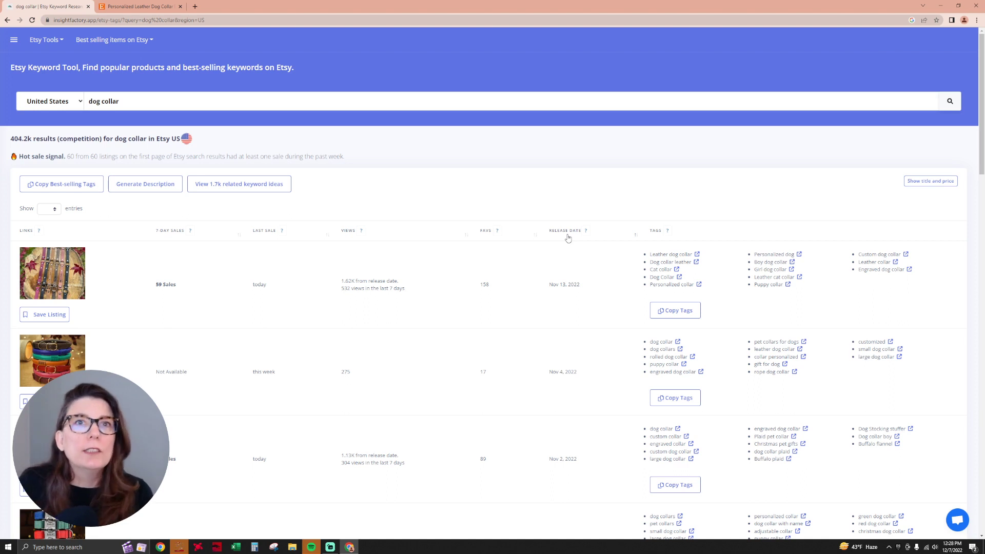
pyautogui.moveTo(603, 288); pyautogui.dragTo(537, 293)
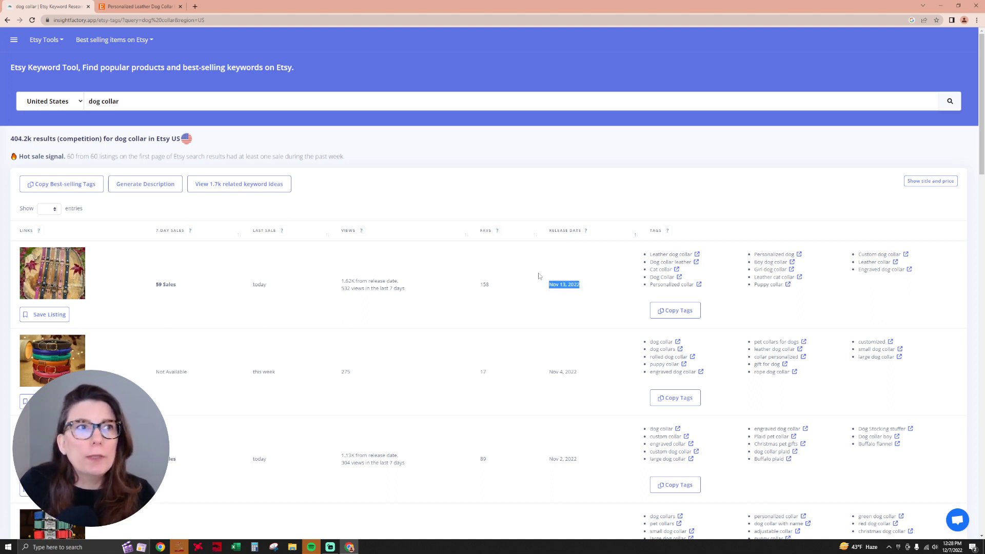
# - Open the newest engraved leather dog collar listing ($11.45) and view its main photo full size
pyautogui.click(78, 285)
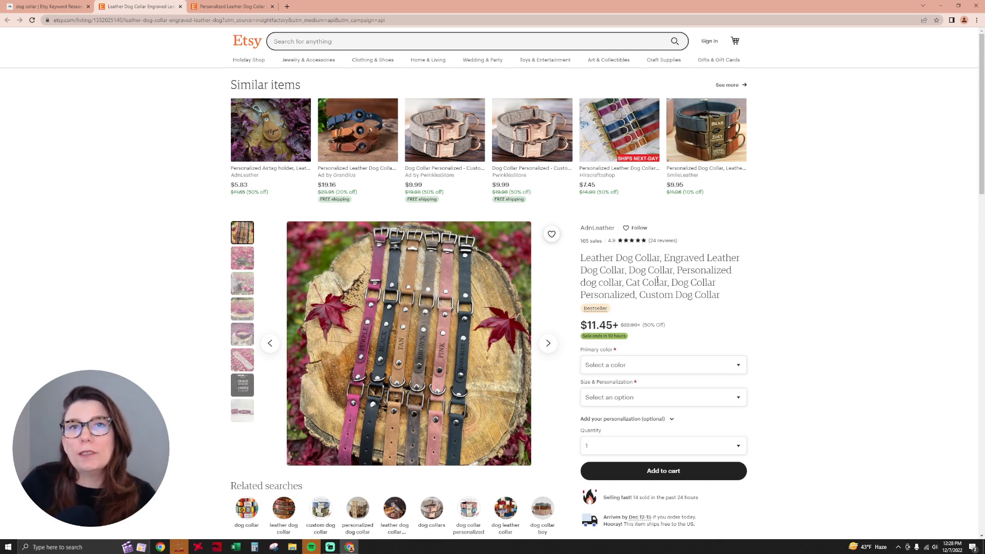
pyautogui.moveTo(632, 283); pyautogui.dragTo(676, 286)
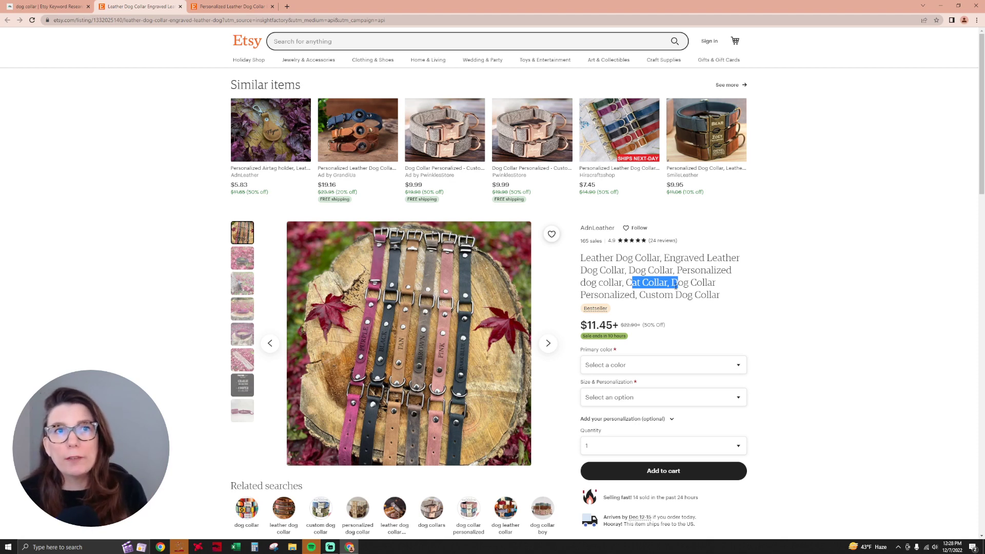
pyautogui.click(411, 362)
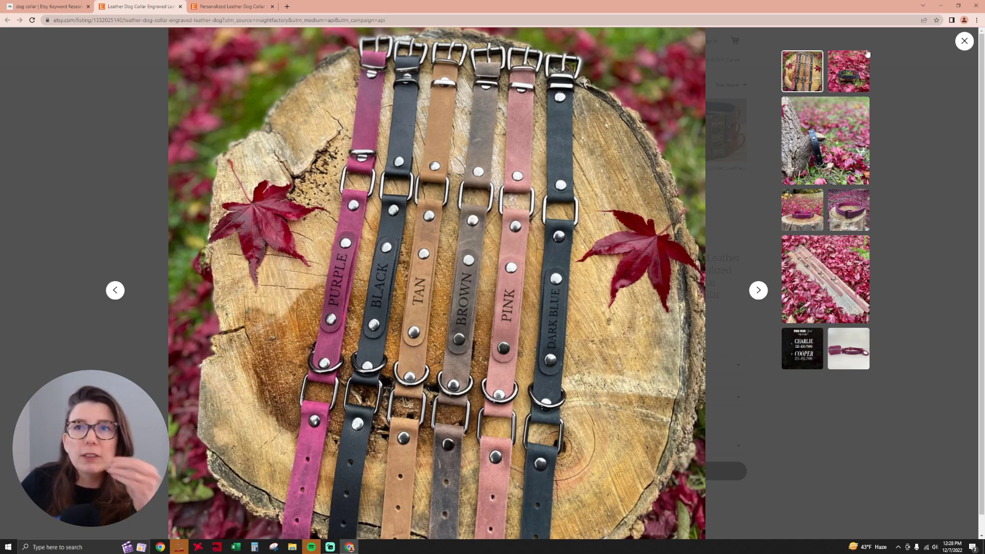
pyautogui.click(964, 40)
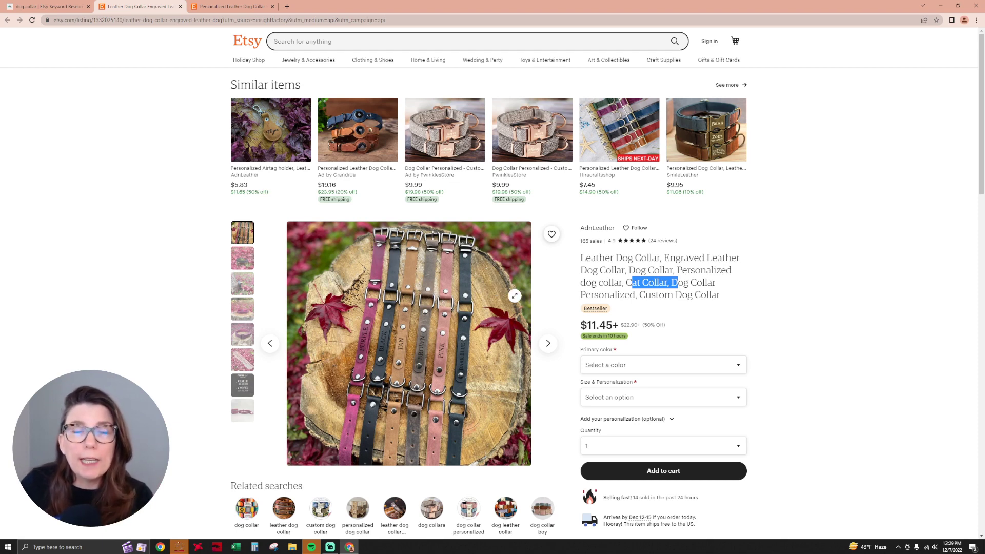
# - Replace the search term with 'leather dog collar' and run the search
pyautogui.hotkey('ctrl', 'shift', 'Tab')
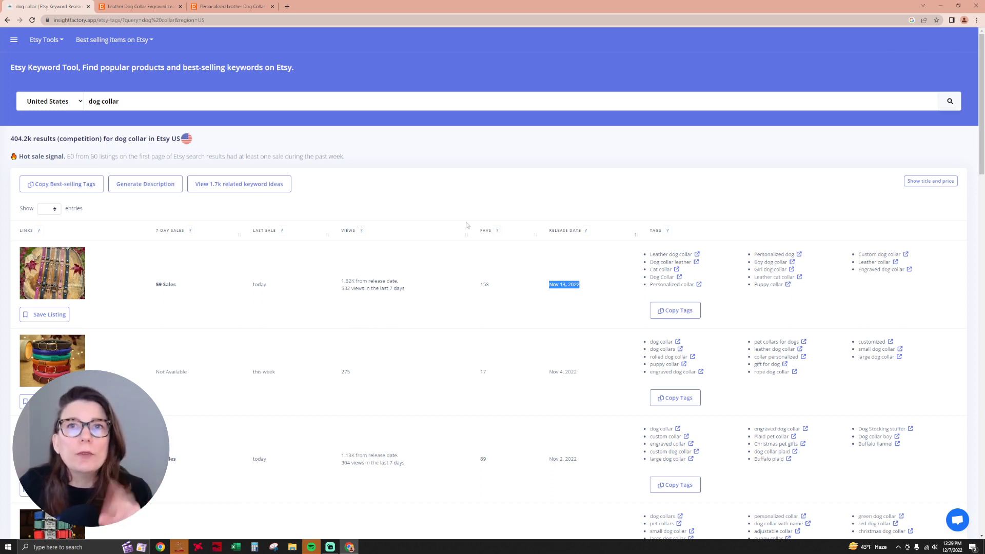
pyautogui.moveTo(142, 105); pyautogui.dragTo(61, 105)
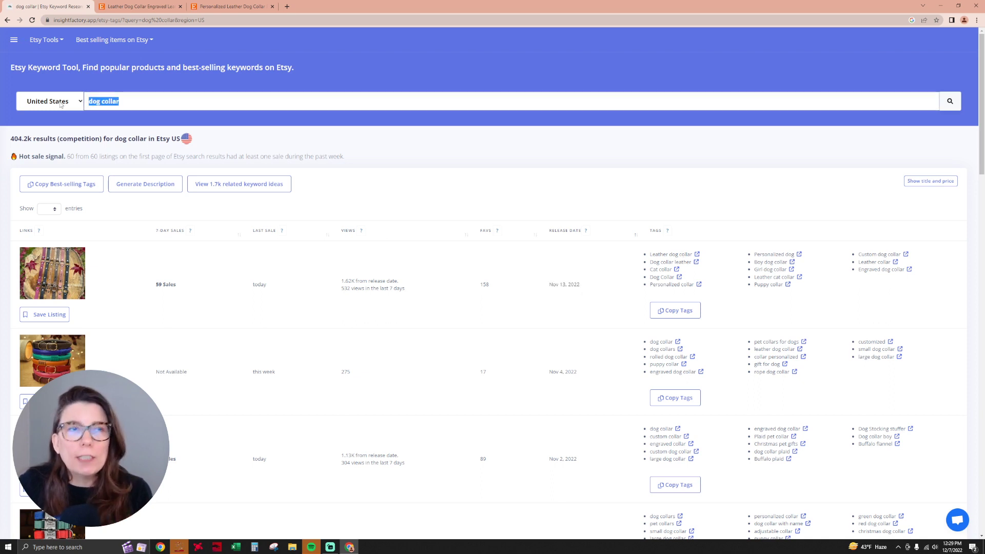
pyautogui.write('leather')
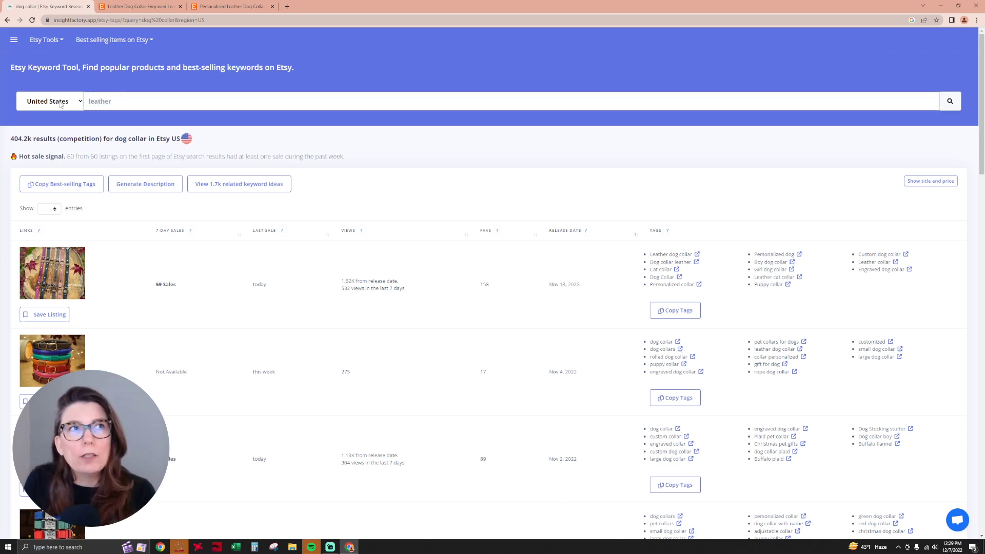
pyautogui.write(' dog co')
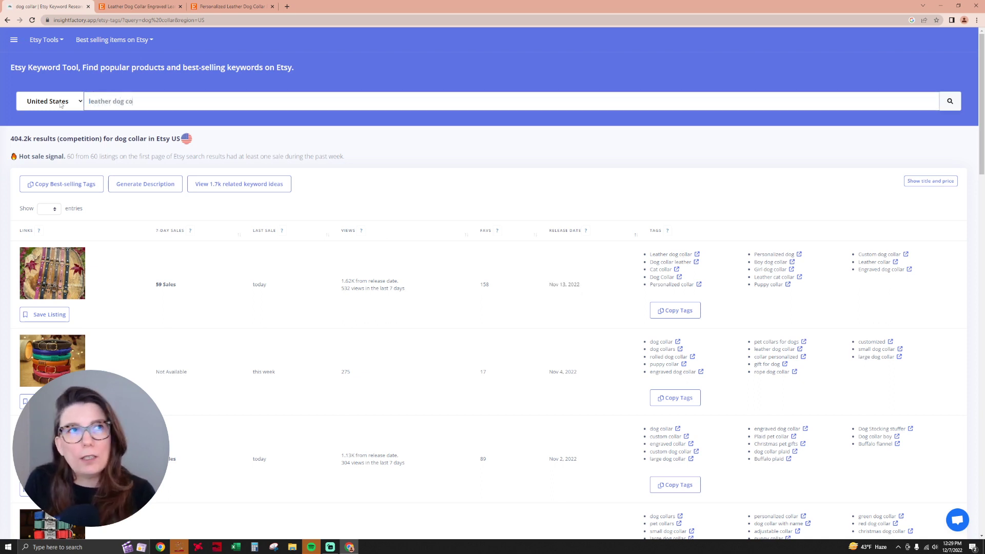
pyautogui.write('llar')
pyautogui.press('Return')
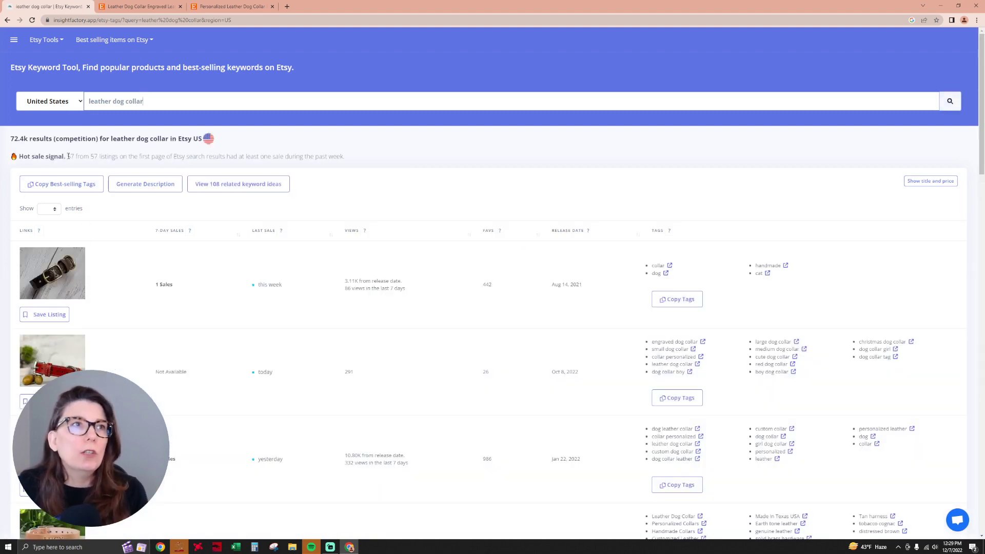
# - Copy the best-selling tags and paste them over the 'leather dog collar' query
pyautogui.click(71, 187)
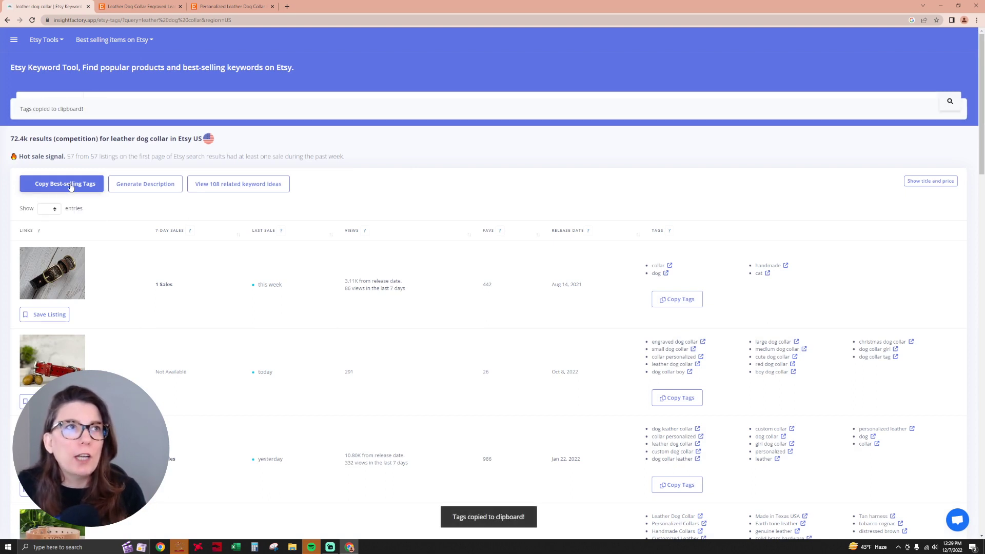
pyautogui.doubleClick(152, 106)
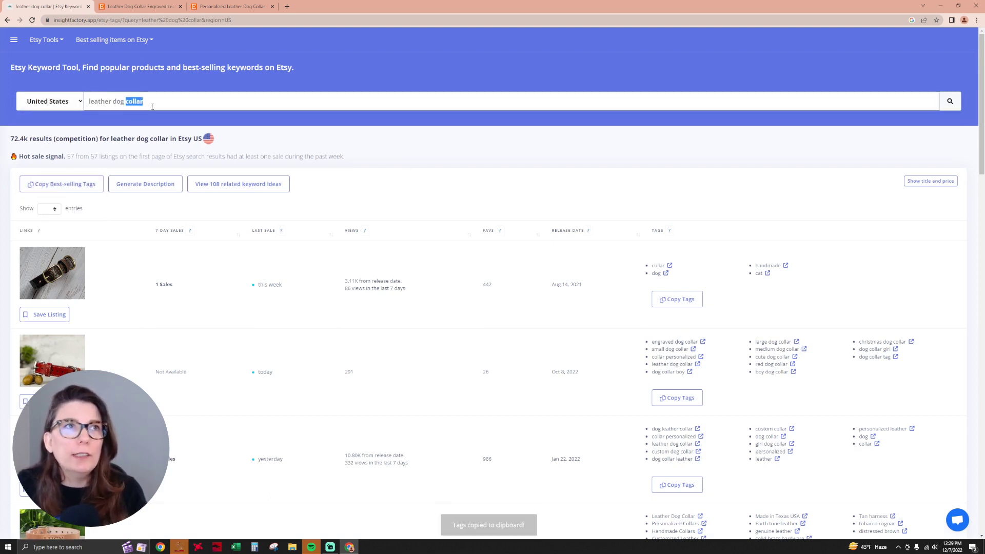
pyautogui.click(152, 107)
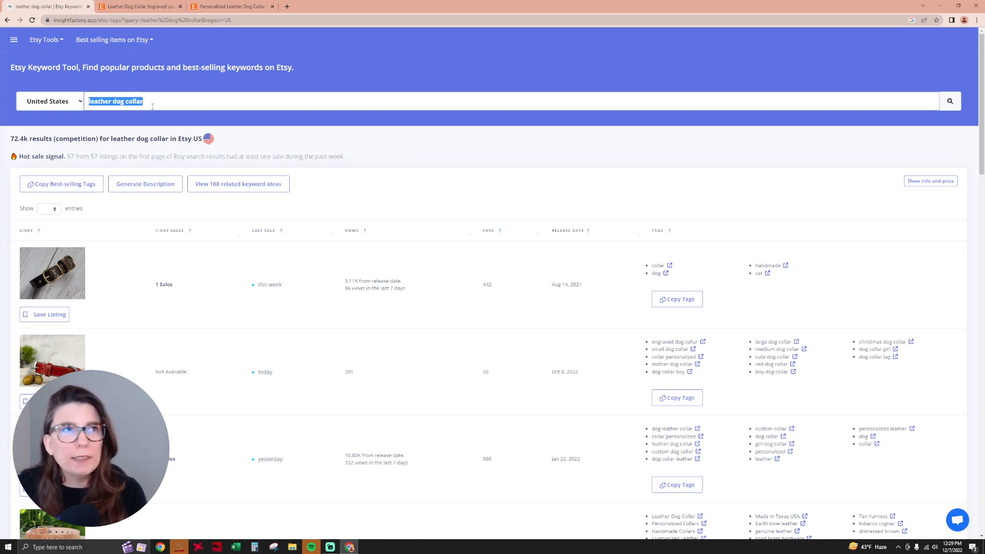
pyautogui.hotkey('ctrl', 'v')
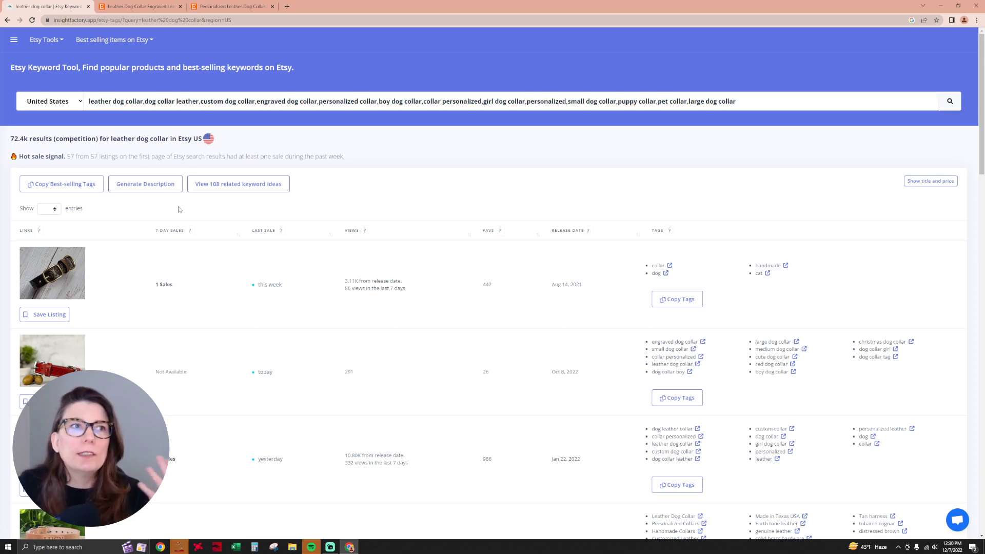
# - Go to Best Selling Items > Digital Products and open the Mockups trending terms
pyautogui.click(14, 39)
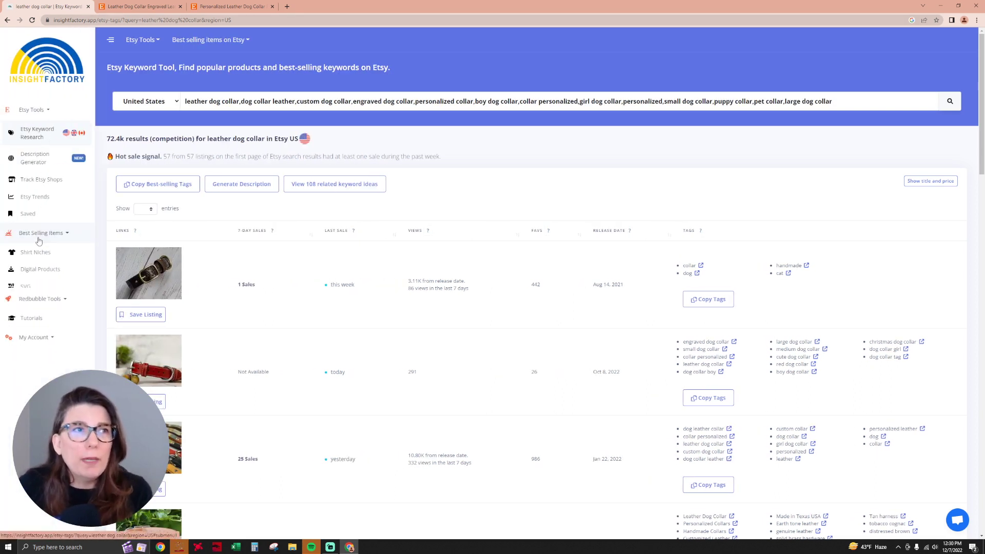
pyautogui.click(39, 270)
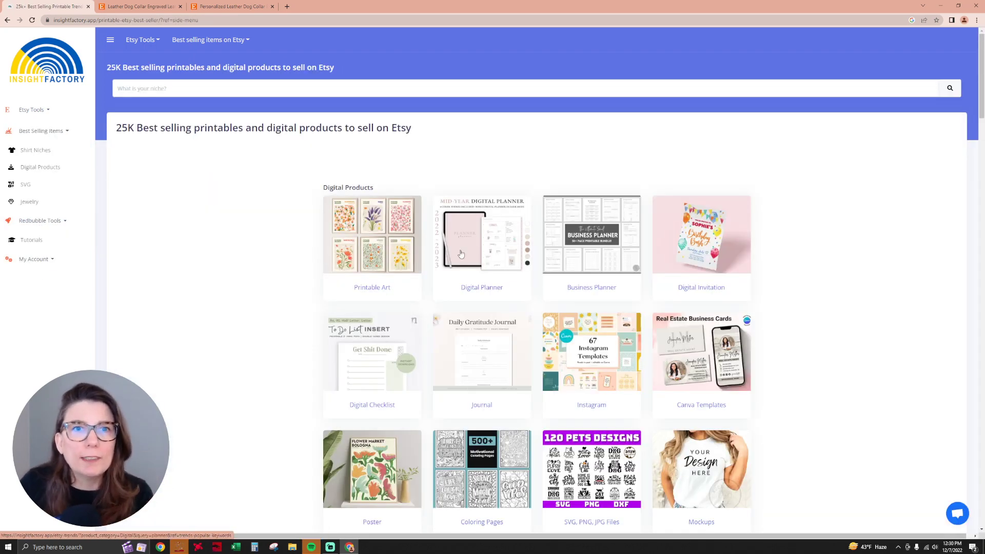
pyautogui.scroll(-2, 675, 299)
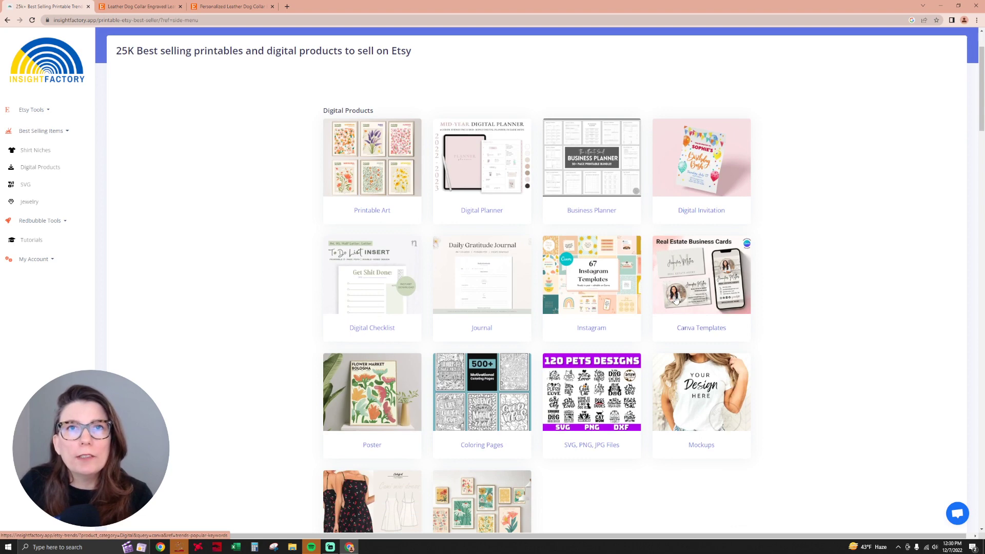
pyautogui.scroll(-2, 883, 314)
pyautogui.scroll(-2, 884, 314)
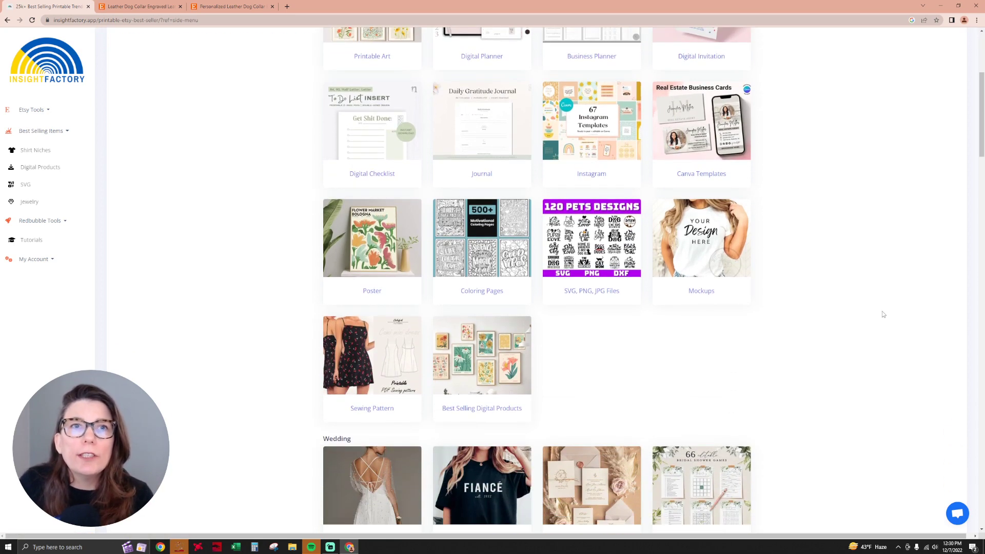
pyautogui.click(707, 295)
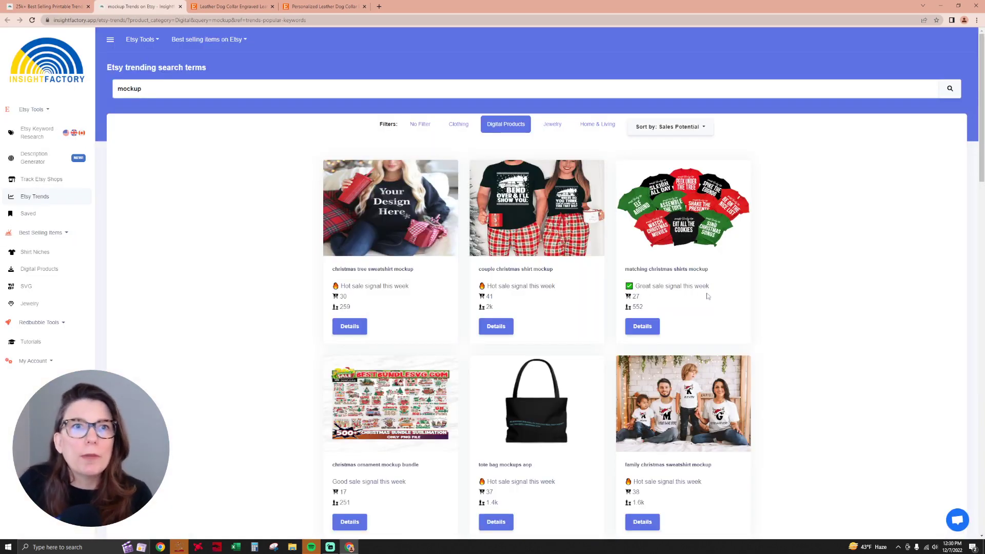
# - Sort the mockup trending search terms by Sales
pyautogui.scroll(-2, 707, 296)
pyautogui.scroll(2, 707, 296)
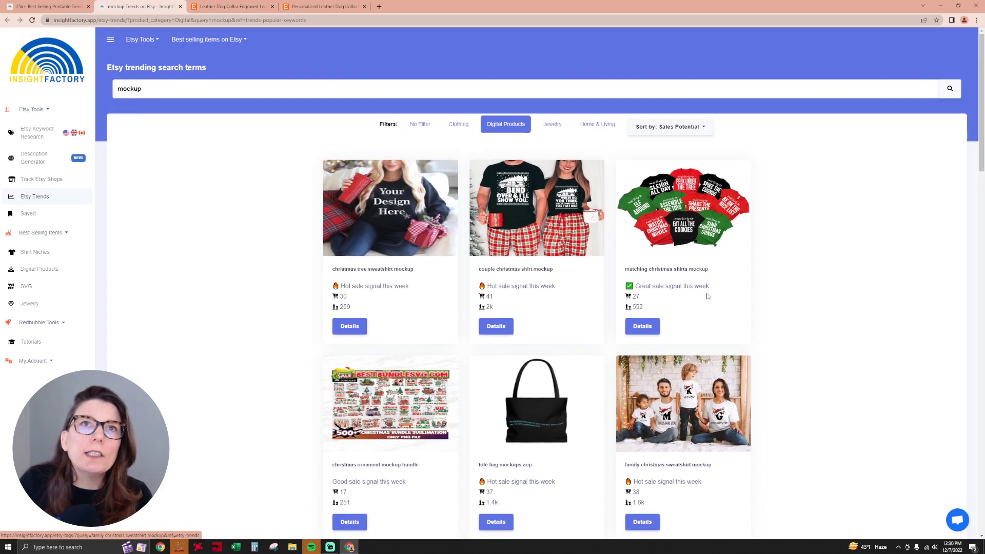
pyautogui.click(700, 133)
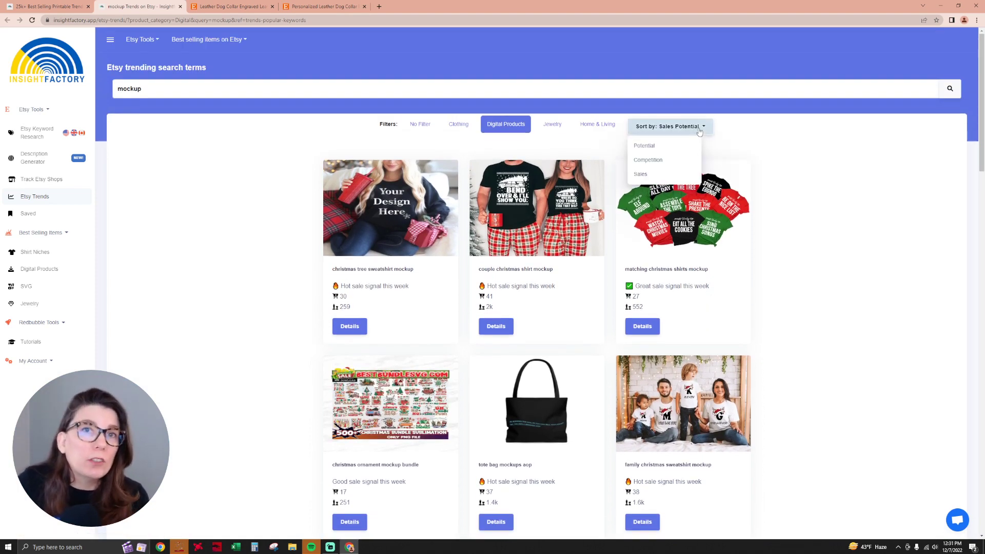
pyautogui.click(653, 175)
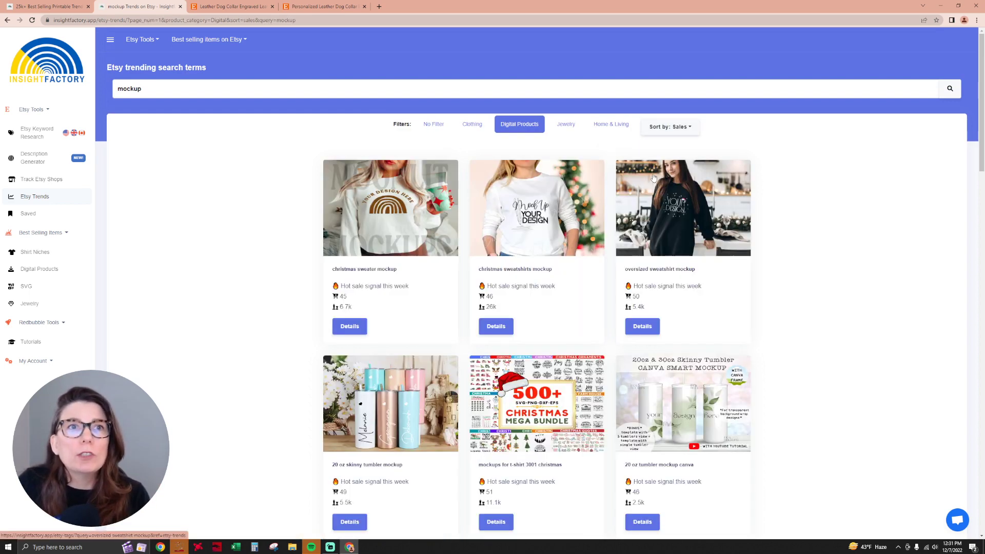
pyautogui.moveTo(379, 285)
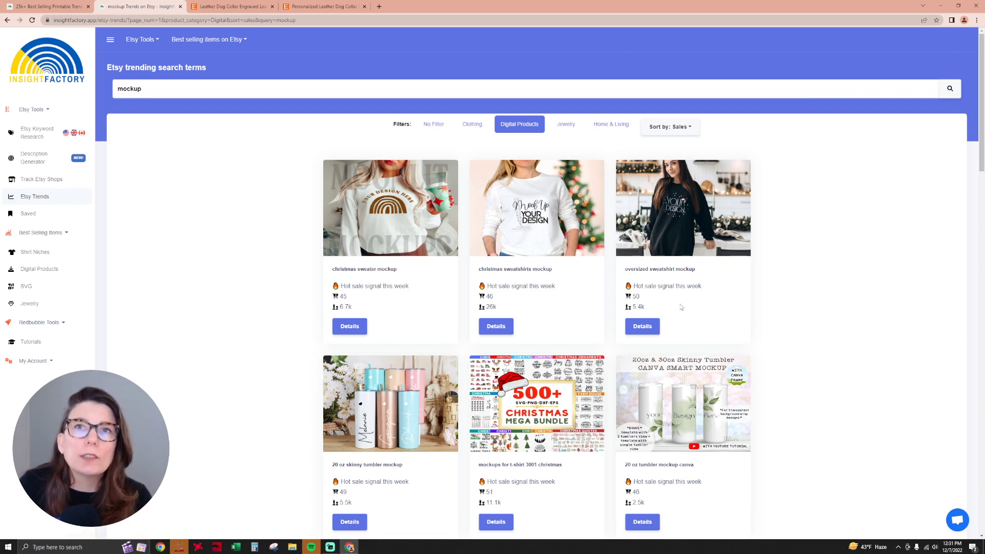
pyautogui.scroll(-4, 680, 306)
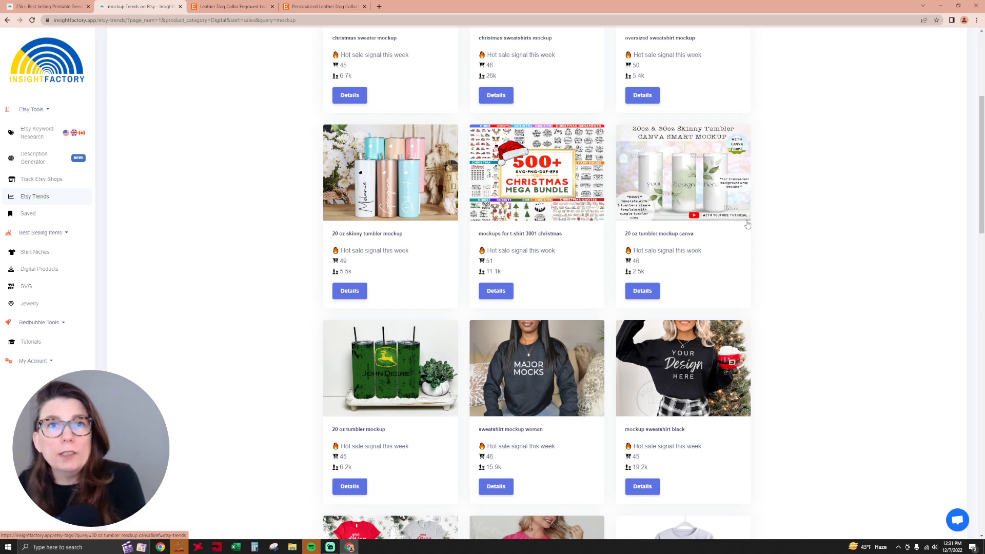
pyautogui.scroll(-5, 747, 225)
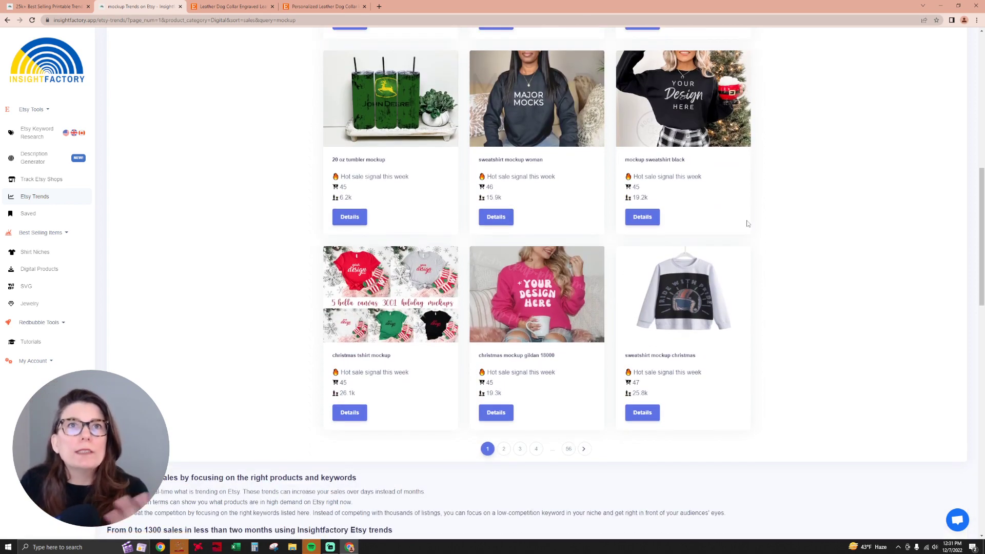
pyautogui.scroll(7, 747, 224)
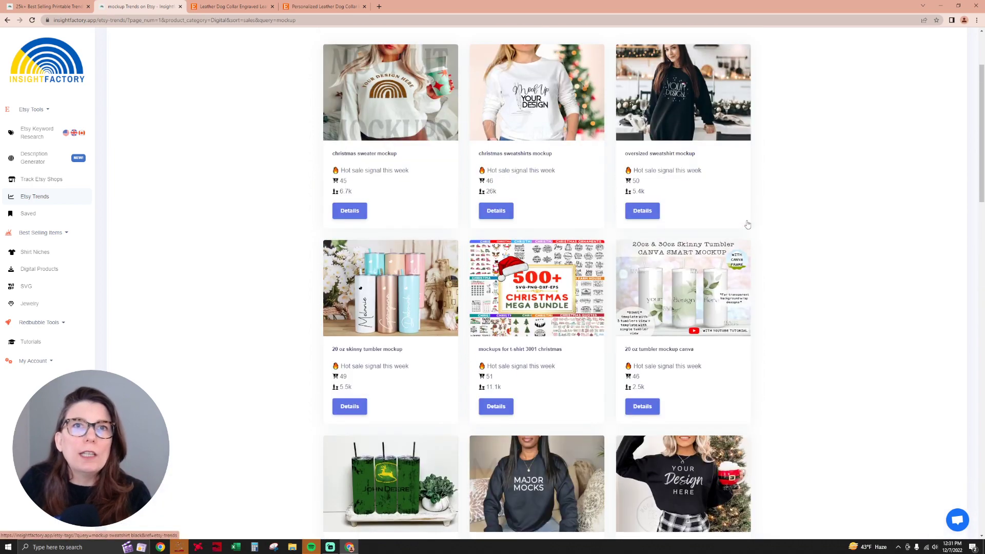
pyautogui.scroll(2, 748, 224)
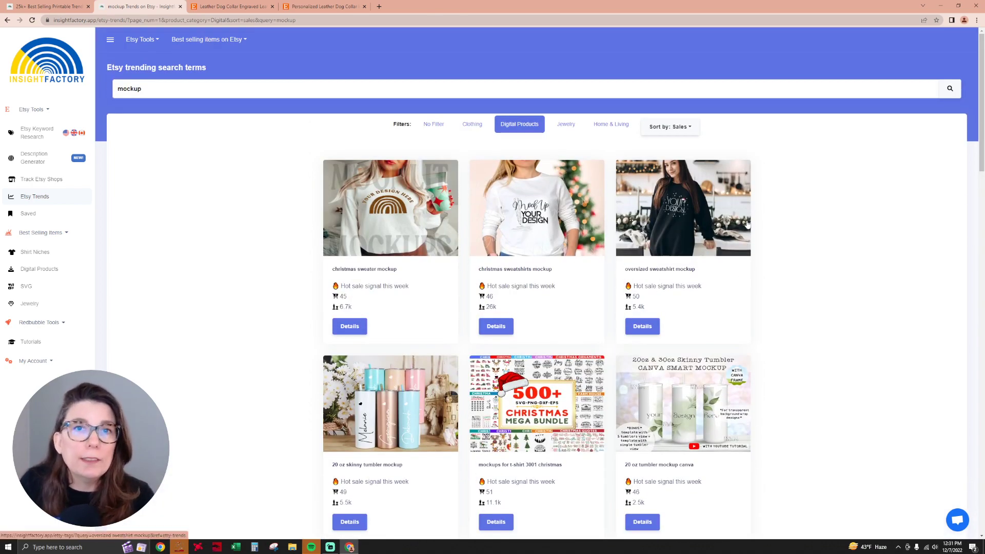